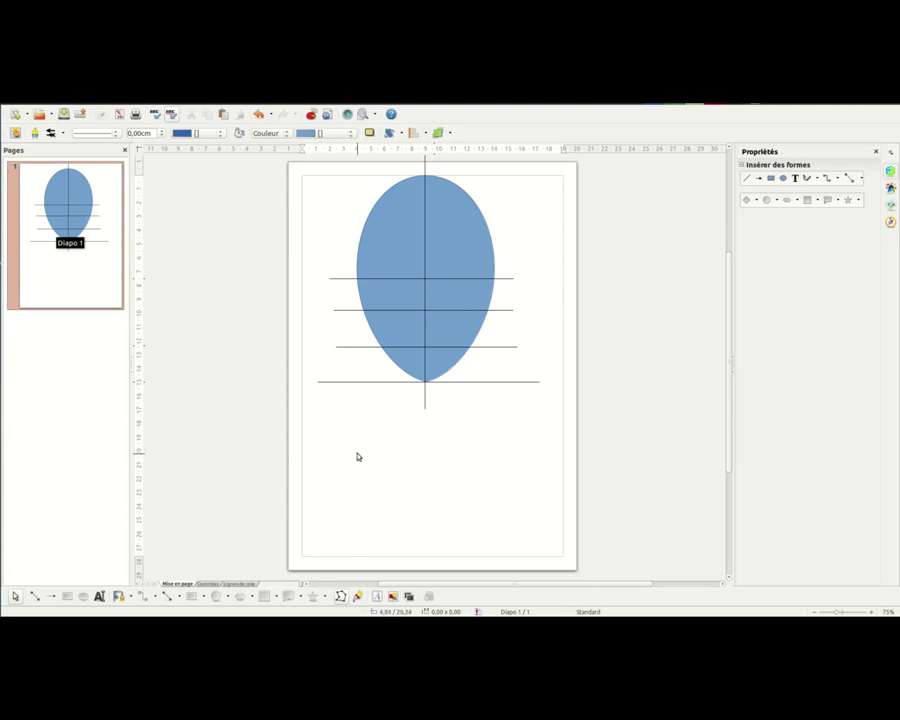
# Draw an ellipse about 1.83 × 2.86 cm for the eye, centred on the uppermost horizontal guide line, left of the vertical axis
pyautogui.click(84, 597)
pyautogui.moveTo(385, 254); pyautogui.dragTo(412, 298)
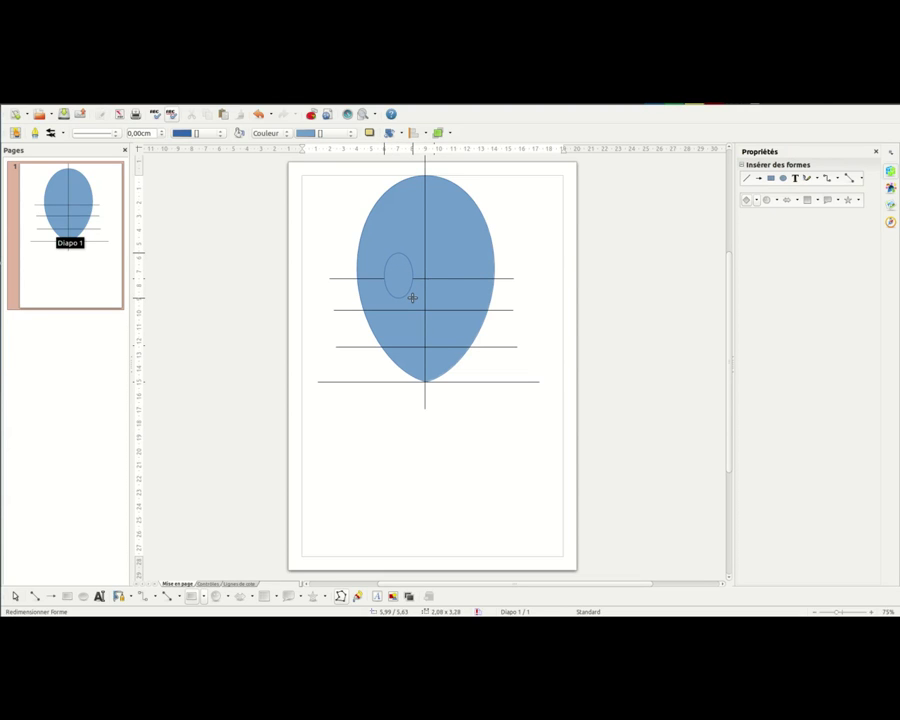
pyautogui.moveTo(412, 297); pyautogui.dragTo(412, 297)
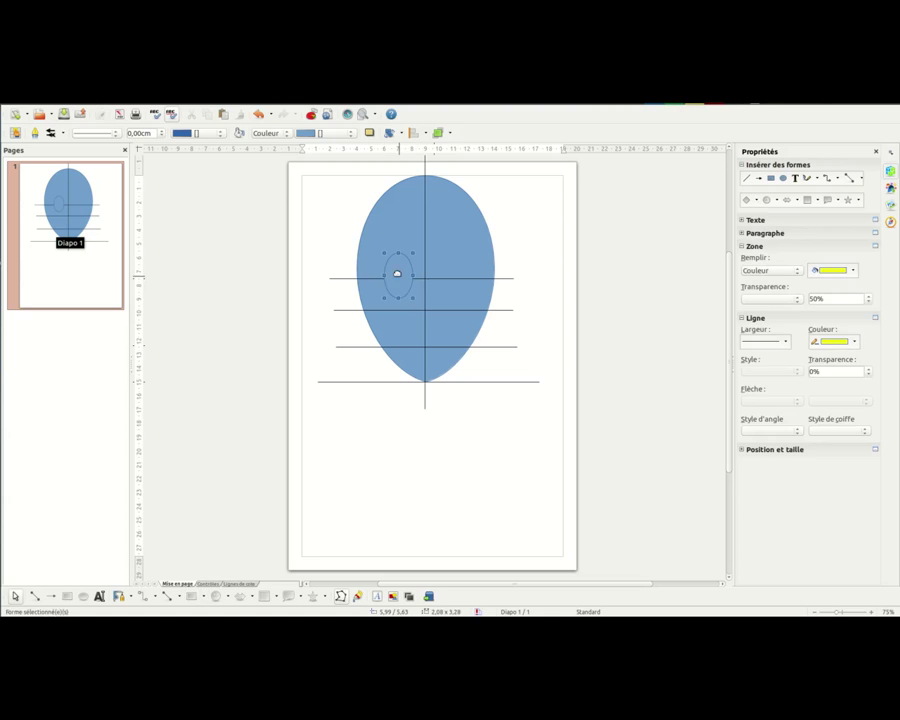
pyautogui.moveTo(399, 254); pyautogui.dragTo(402, 257)
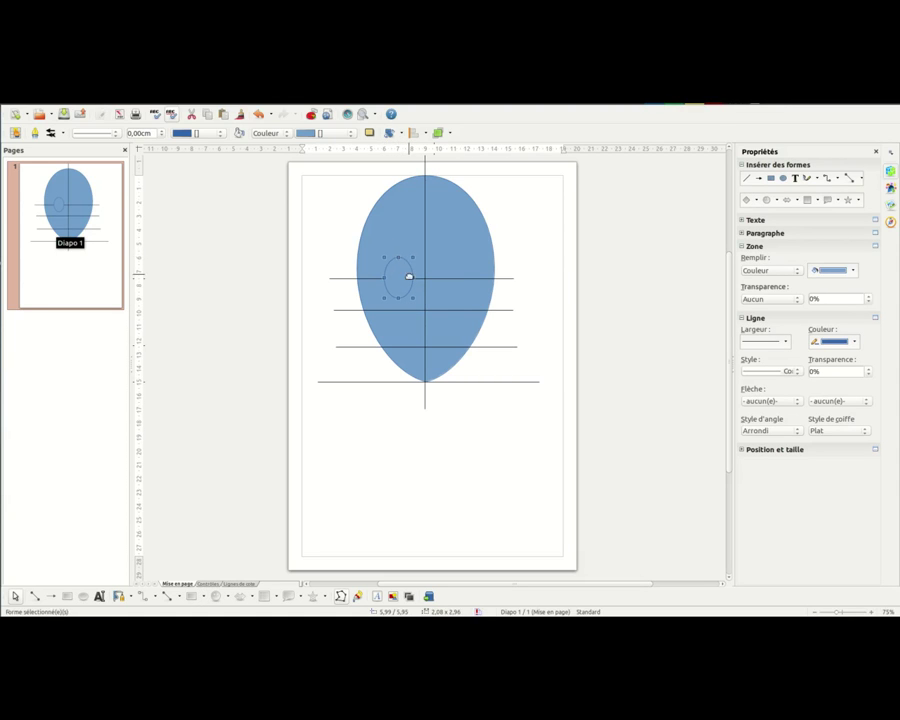
pyautogui.moveTo(412, 277); pyautogui.dragTo(409, 276)
pyautogui.moveTo(398, 258); pyautogui.dragTo(398, 260)
# Fill the eye ellipse with the colour Blanc
pyautogui.click(342, 134)
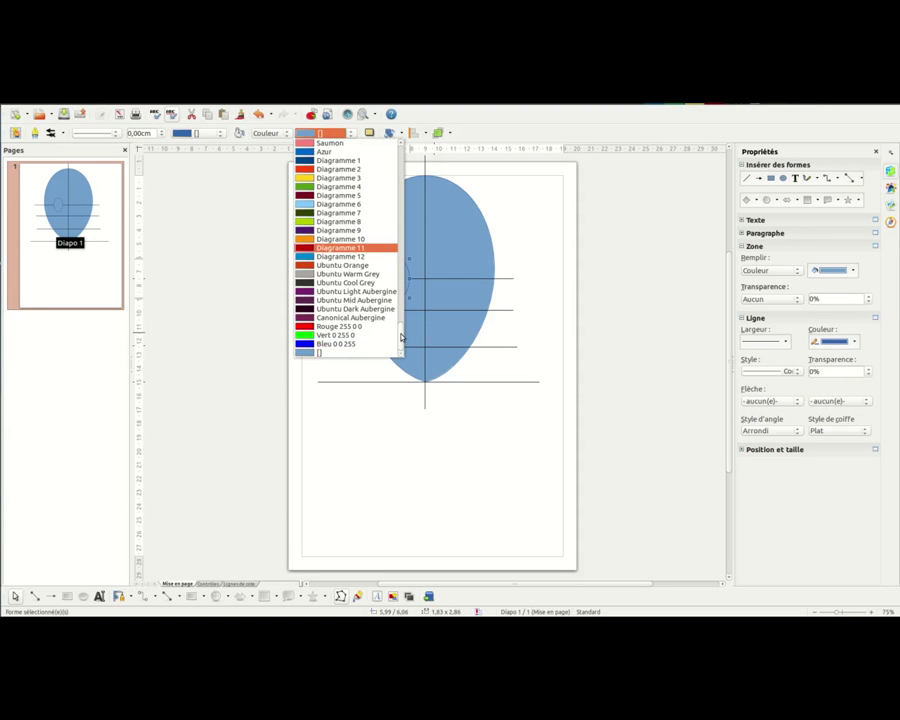
pyautogui.moveTo(402, 338); pyautogui.dragTo(408, 151)
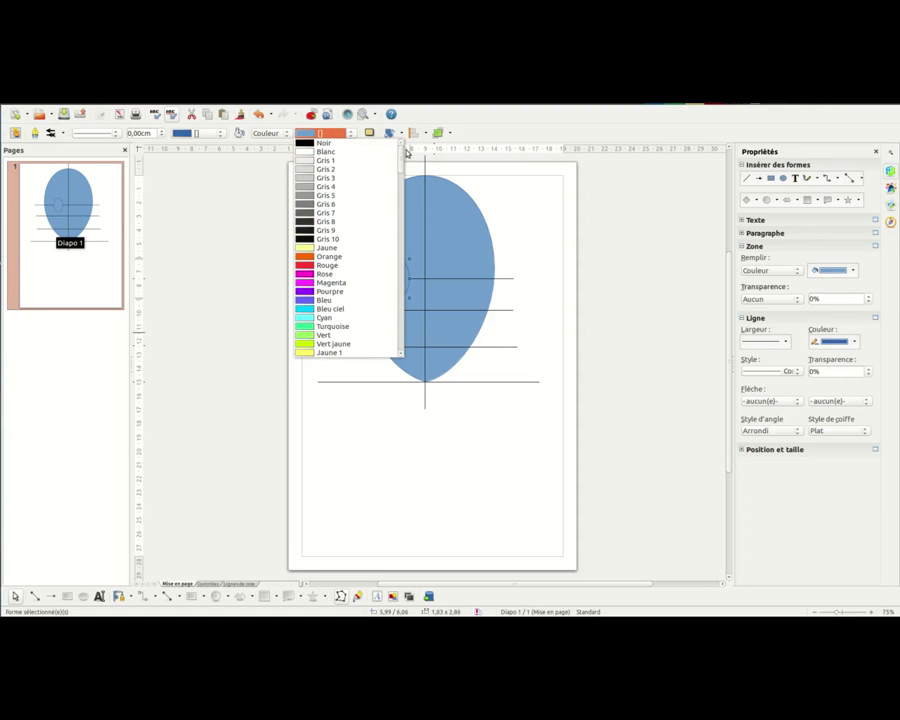
pyautogui.click(320, 152)
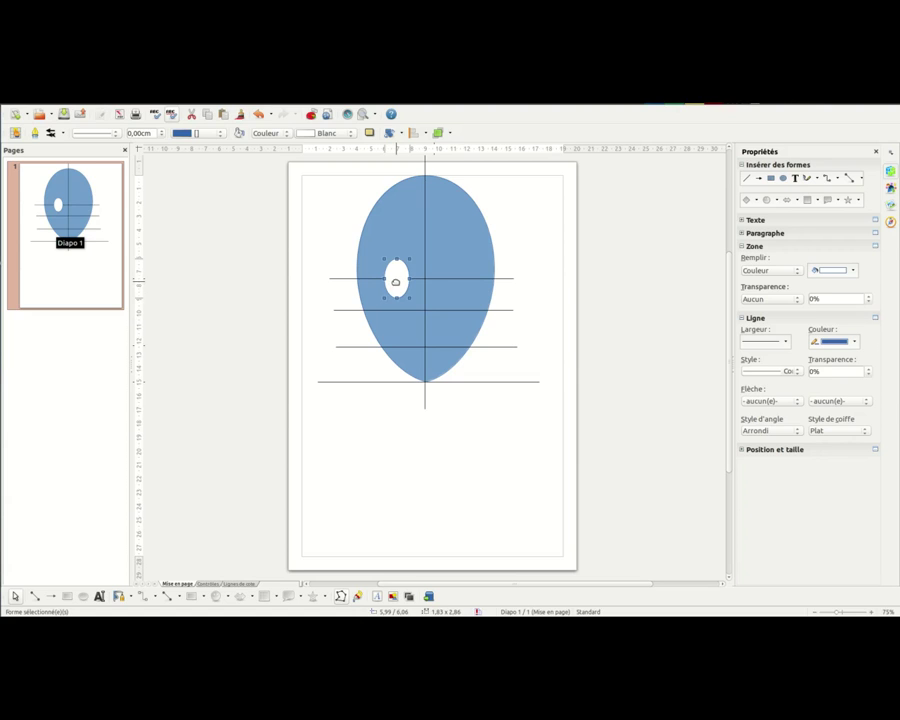
# Draw a smaller ellipse about 1.12 × 1.92 cm inside the white eye as the iris
pyautogui.scroll(1, 396, 280)
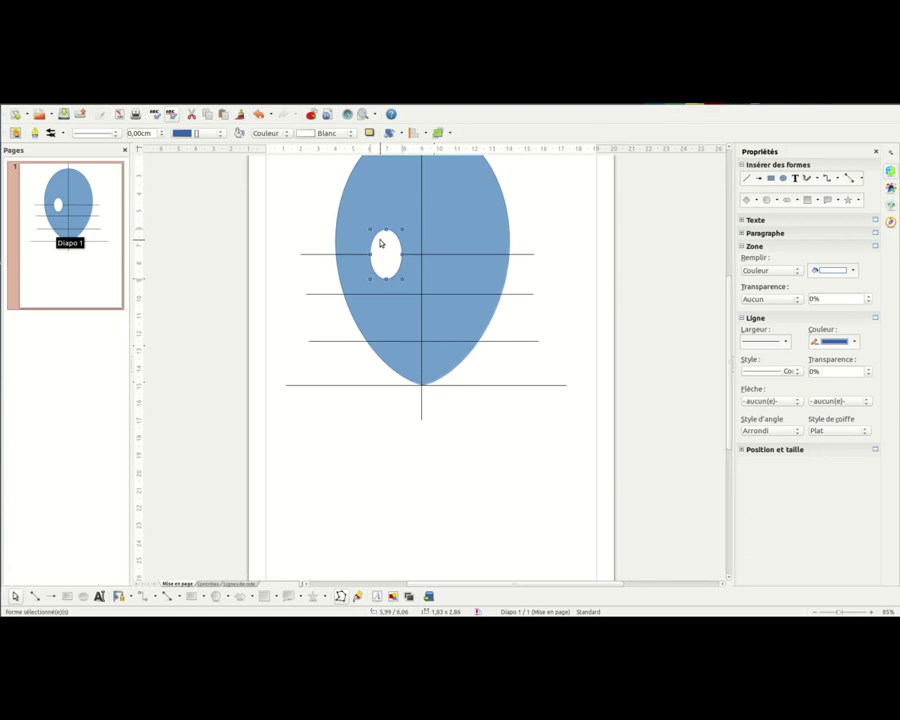
pyautogui.scroll(3, 380, 242)
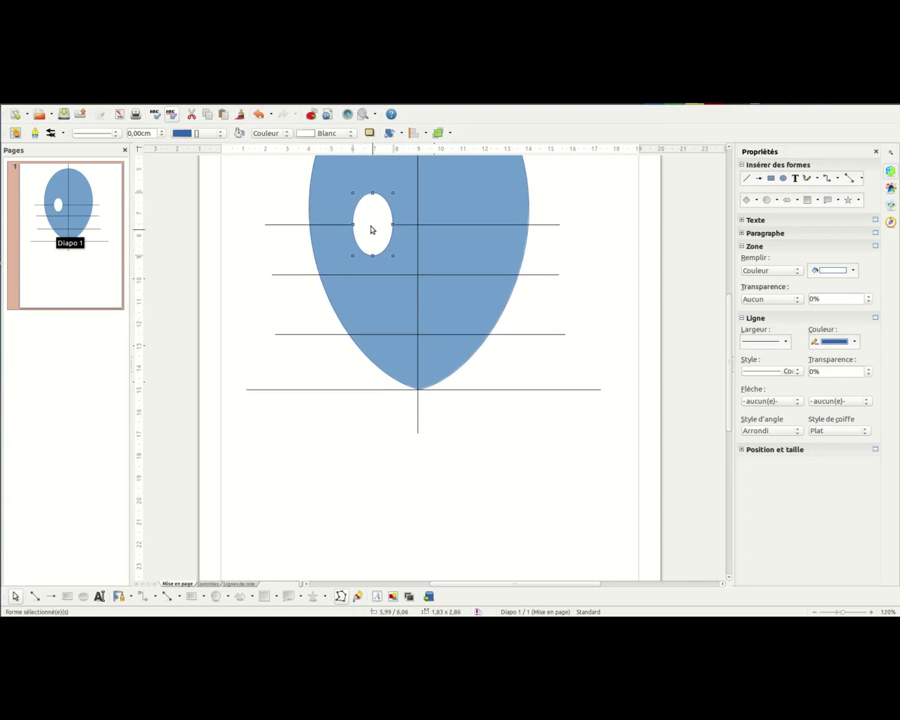
pyautogui.click(289, 203)
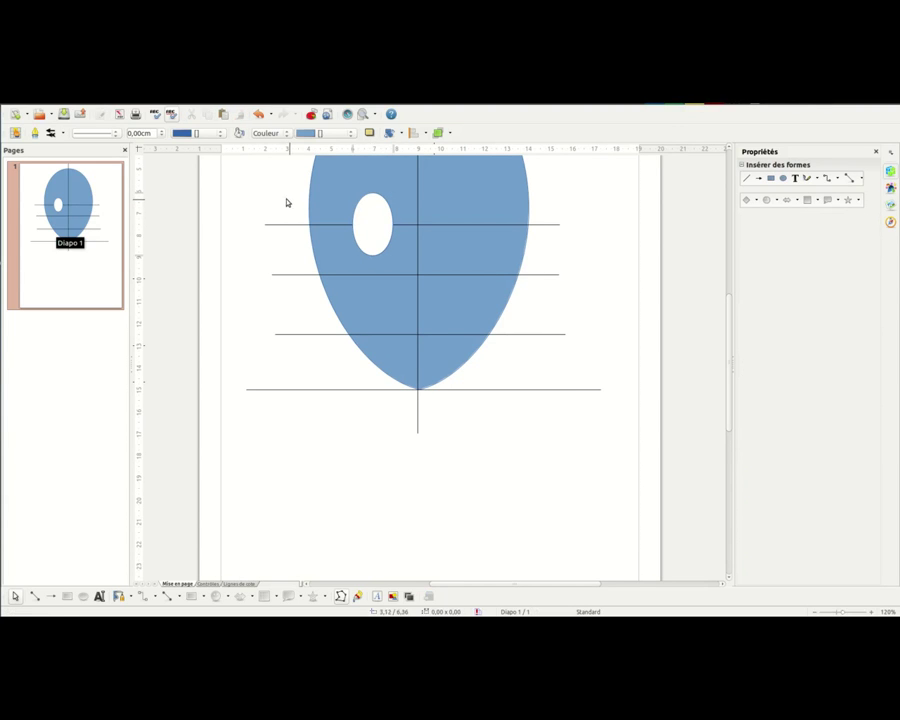
pyautogui.click(84, 597)
pyautogui.moveTo(365, 207)
pyautogui.mouseDown()
pyautogui.moveTo(385, 246)
pyautogui.moveTo(362, 226)
pyautogui.mouseUp()
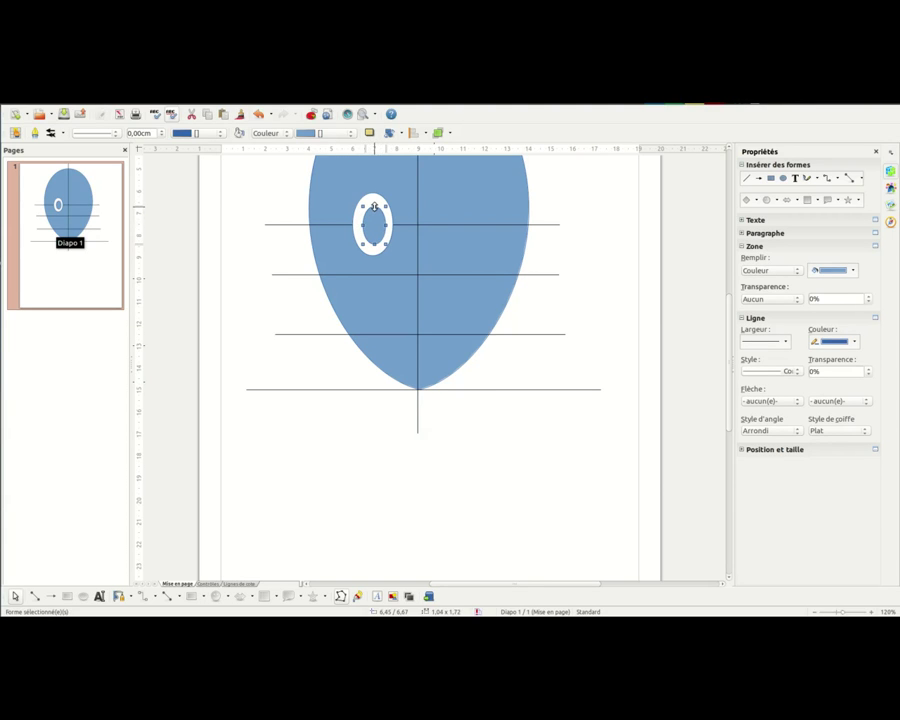
pyautogui.moveTo(373, 205); pyautogui.dragTo(373, 200)
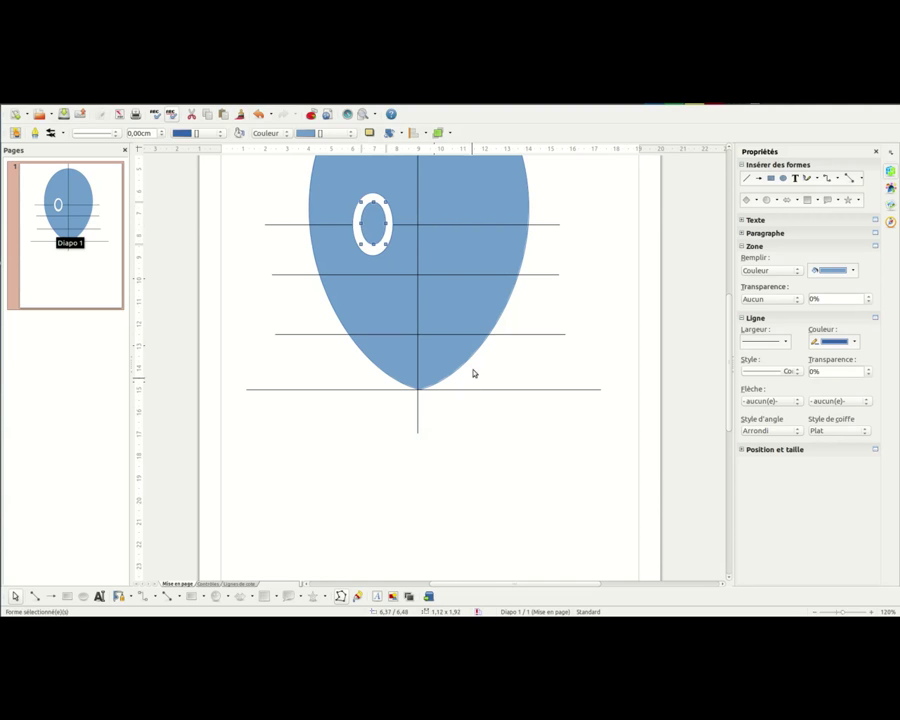
# Fill the iris ellipse with the colour Bleu 2 and deselect it
pyautogui.click(351, 134)
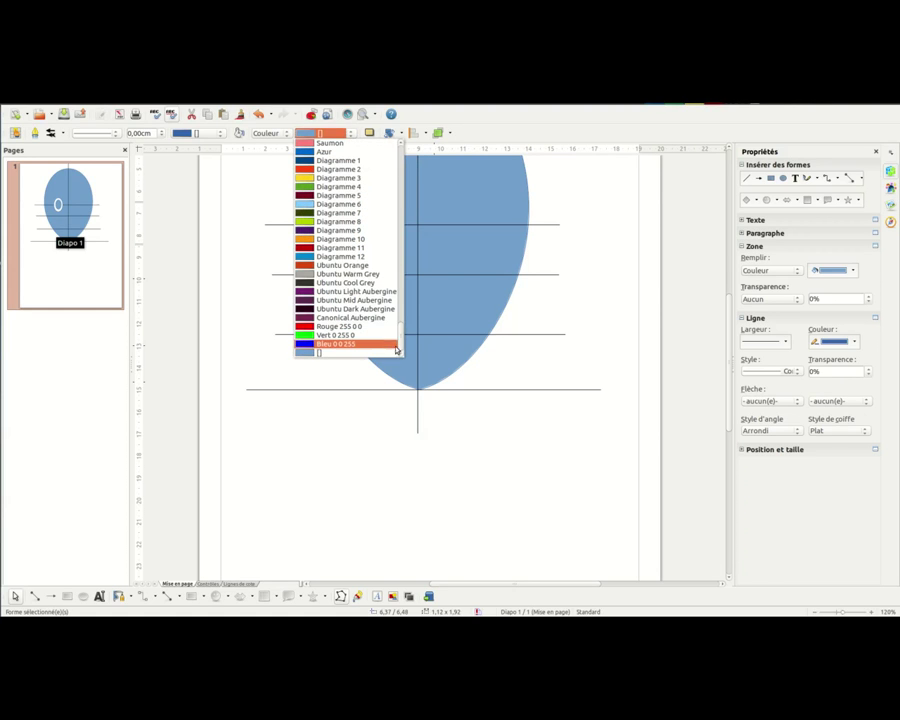
pyautogui.moveTo(401, 345); pyautogui.dragTo(401, 194)
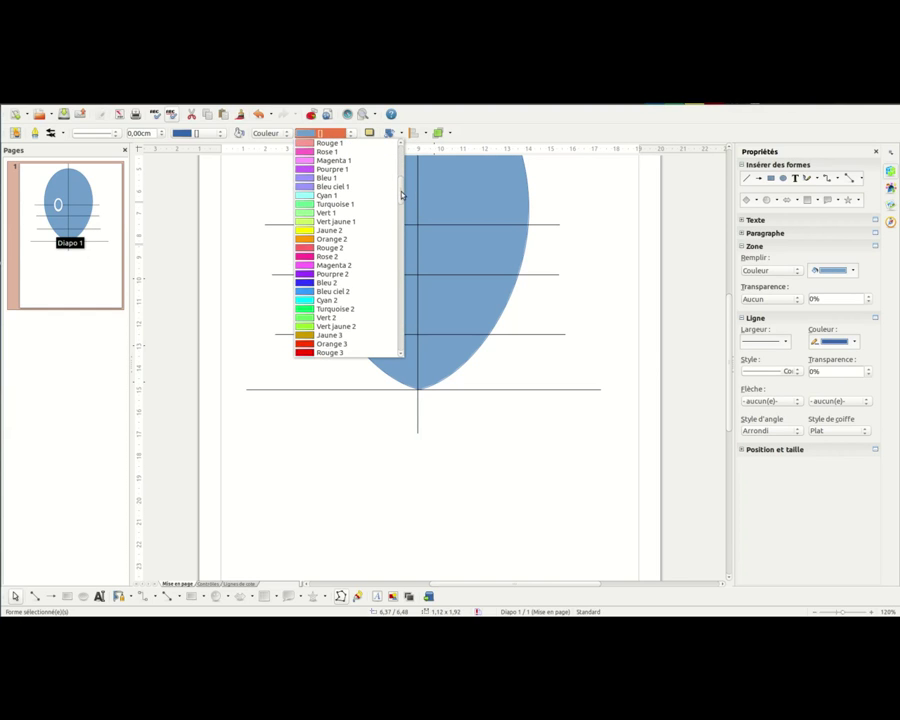
pyautogui.click(307, 283)
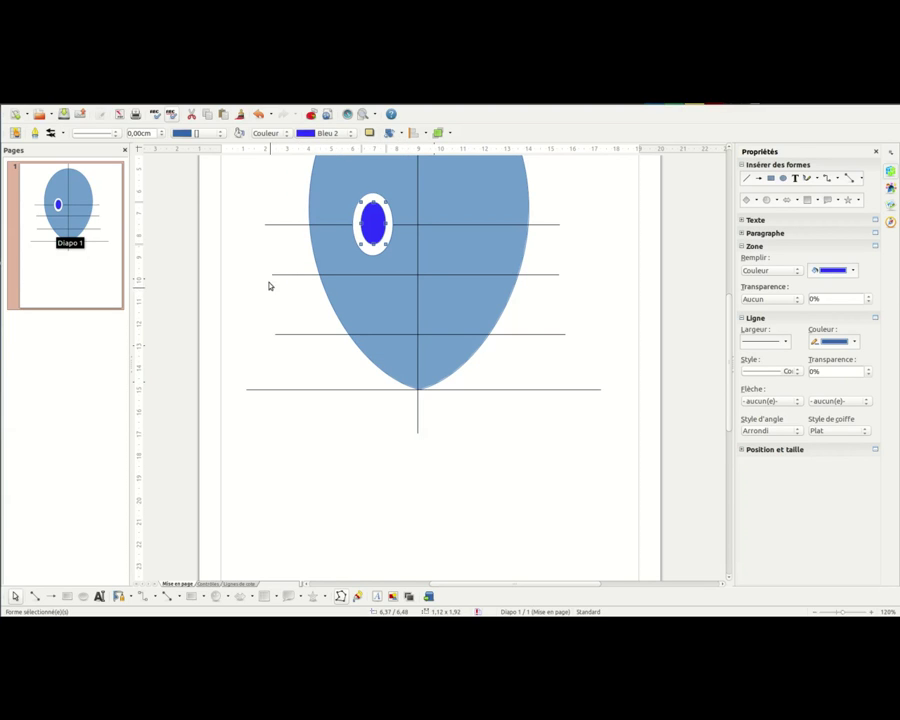
pyautogui.click(268, 212)
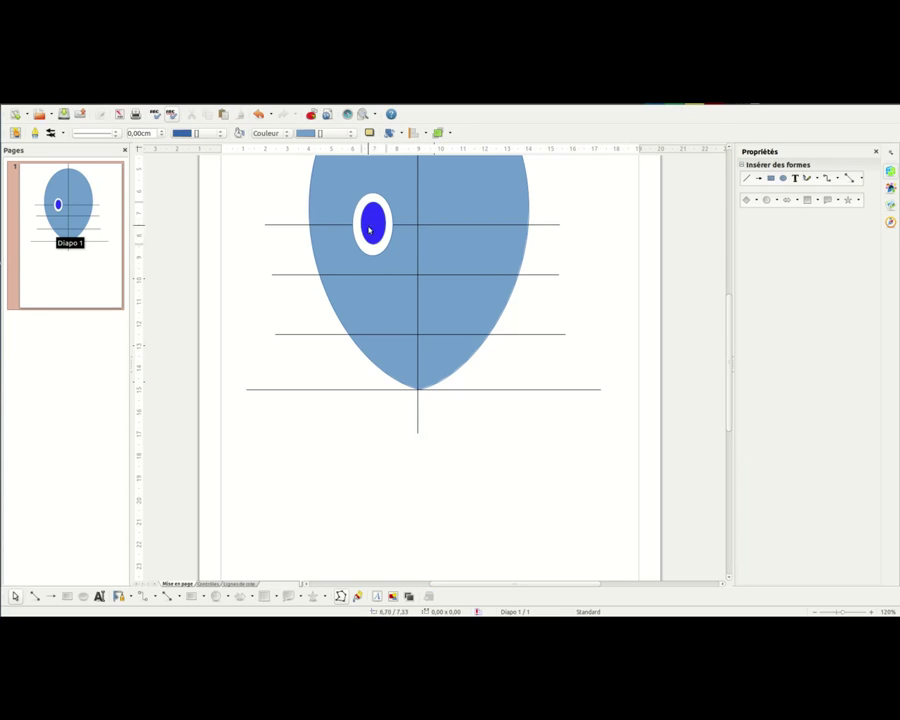
# Draw a pupil ellipse inside the blue iris and adjust it to about 0.69 × 1.14 cm
pyautogui.click(83, 599)
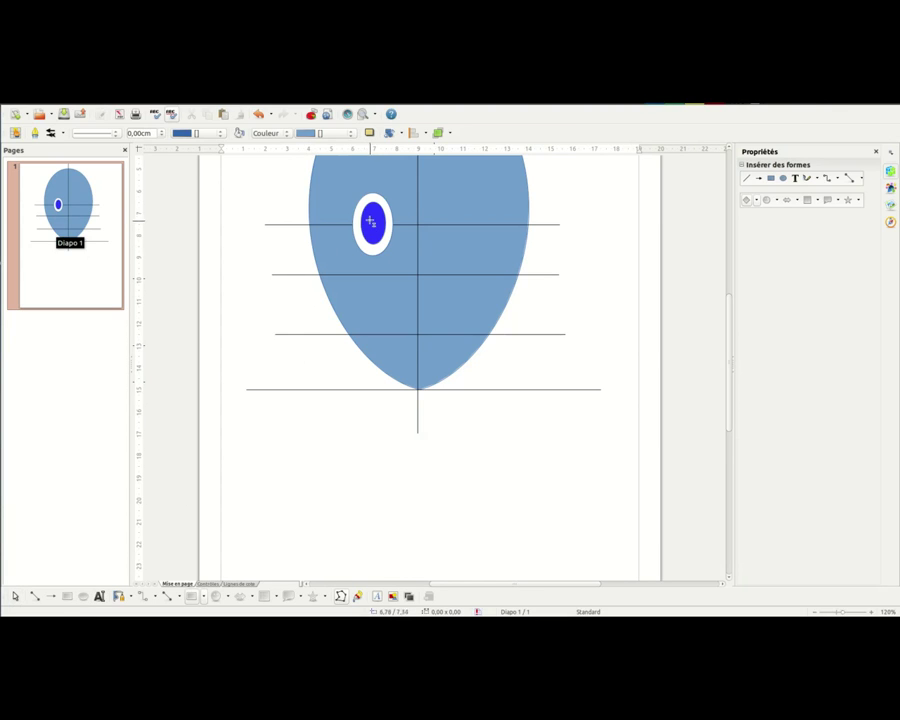
pyautogui.moveTo(370, 214); pyautogui.dragTo(381, 233)
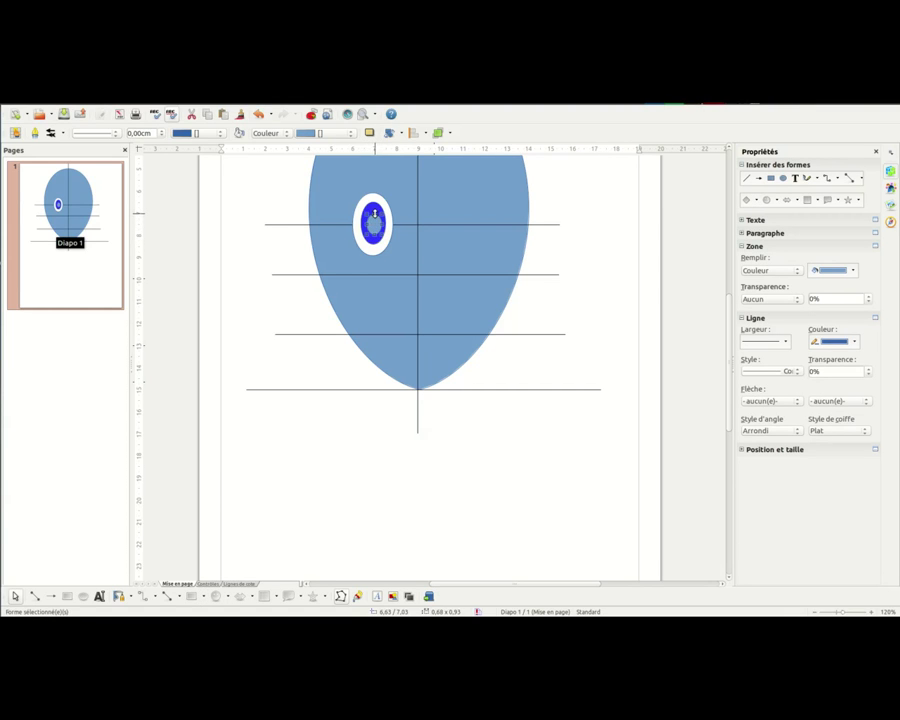
pyautogui.moveTo(374, 212); pyautogui.dragTo(373, 226)
pyautogui.scroll(2, 325, 195)
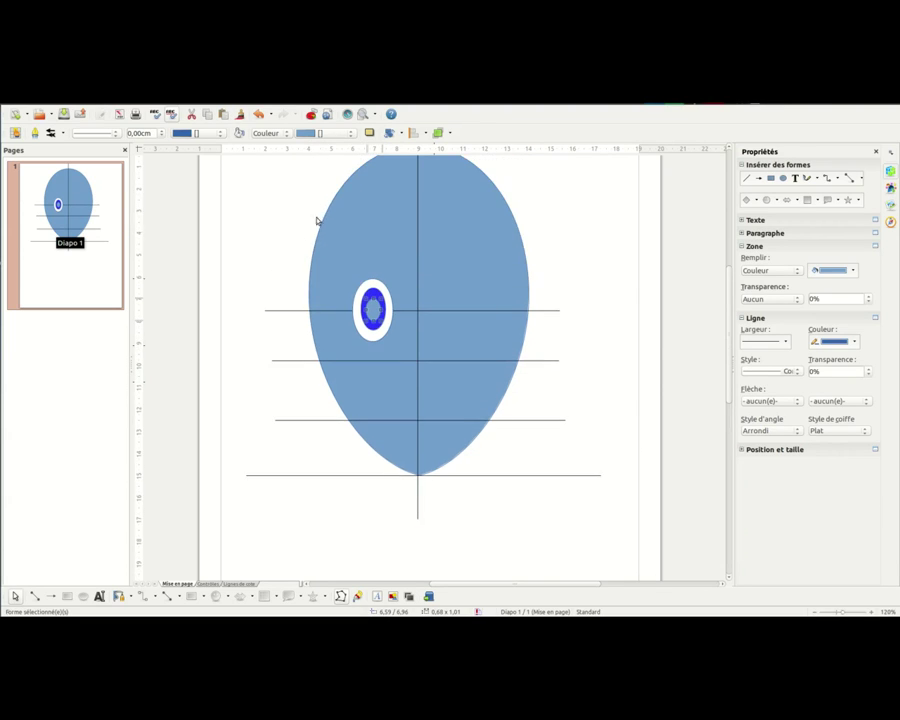
pyautogui.keyDown('ctrl'); pyautogui.scroll(2, 310, 278); pyautogui.keyUp('ctrl')
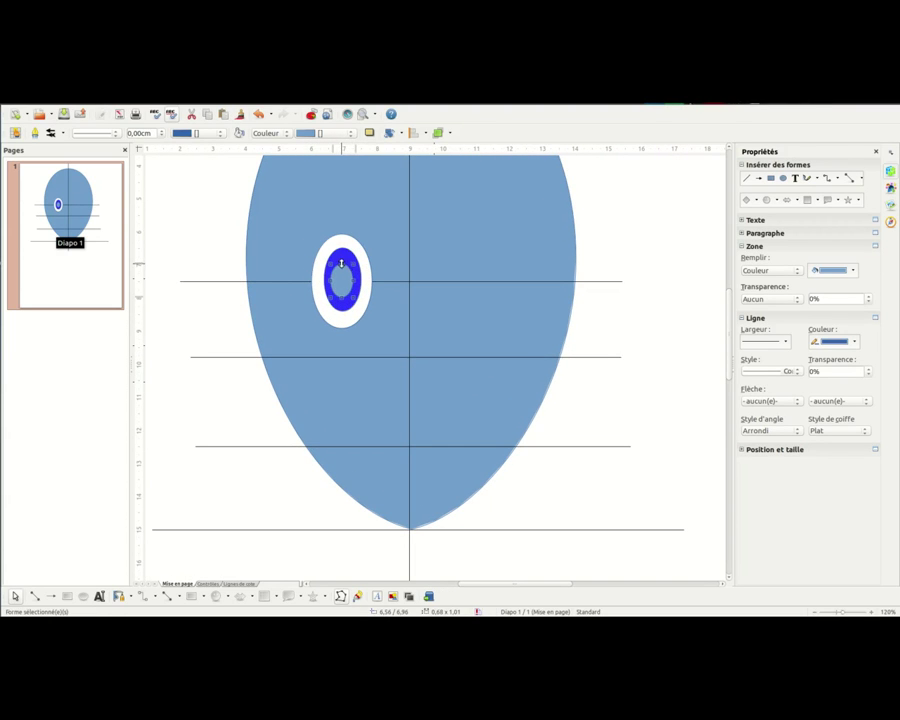
pyautogui.moveTo(353, 279); pyautogui.dragTo(343, 284)
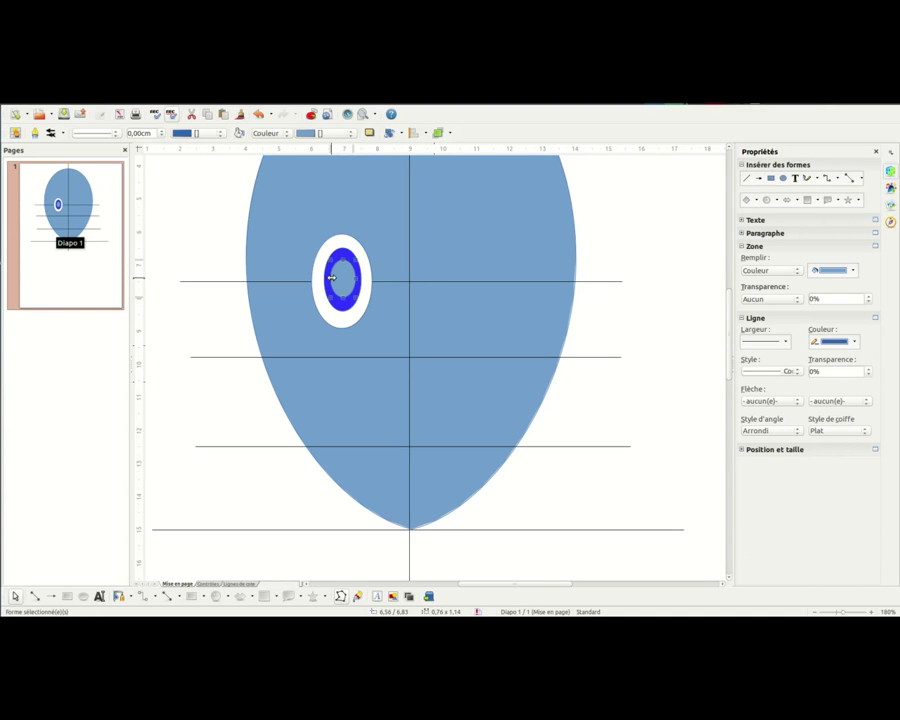
pyautogui.moveTo(343, 284); pyautogui.dragTo(345, 280)
# Fill the pupil ellipse with the colour Noir and deselect it
pyautogui.click(341, 133)
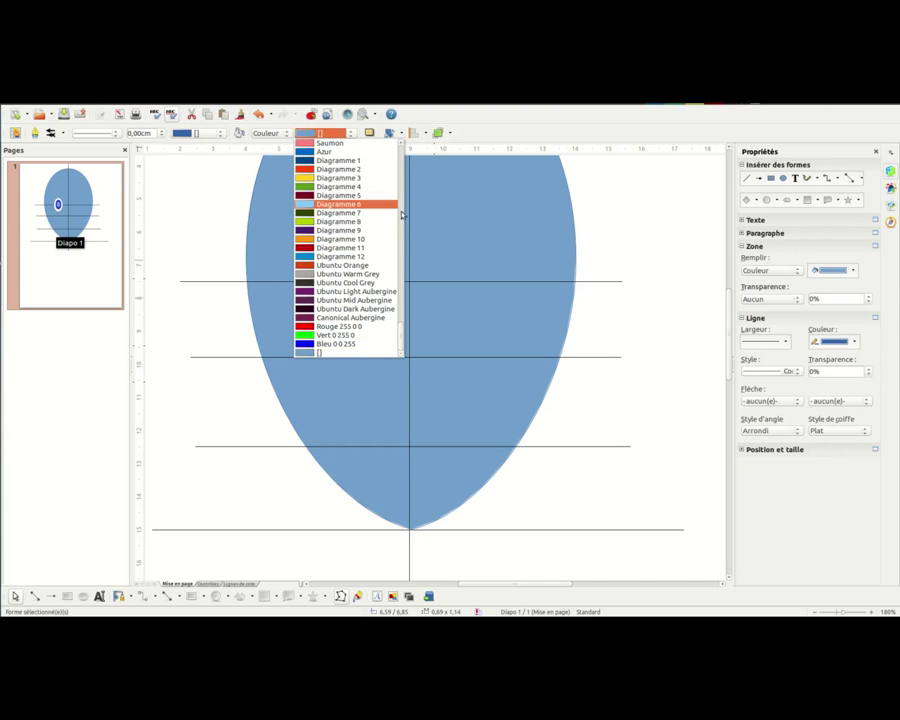
pyautogui.moveTo(402, 336); pyautogui.dragTo(404, 145)
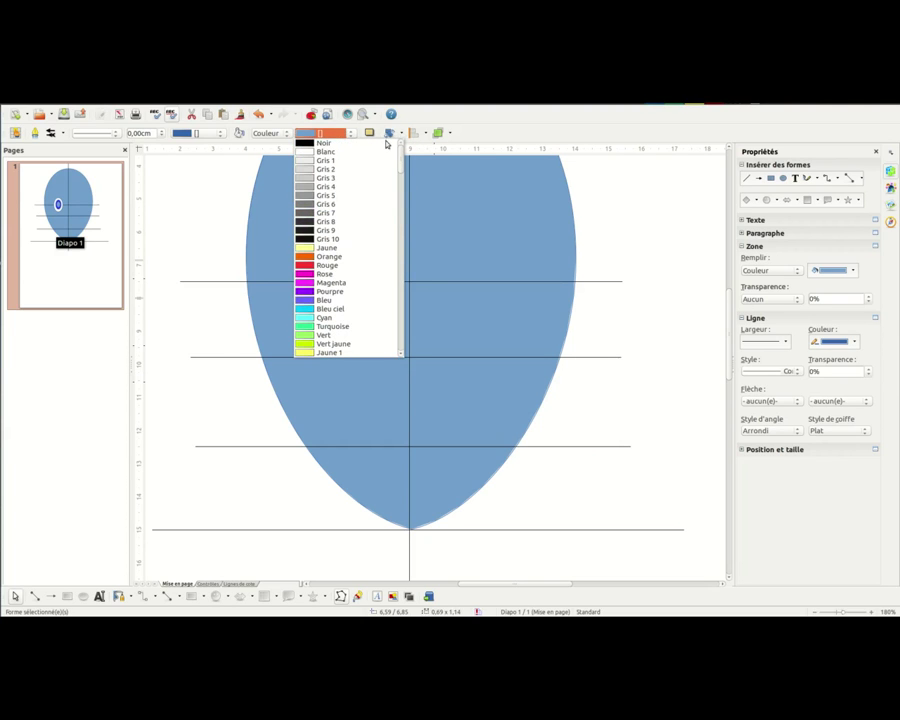
pyautogui.click(325, 143)
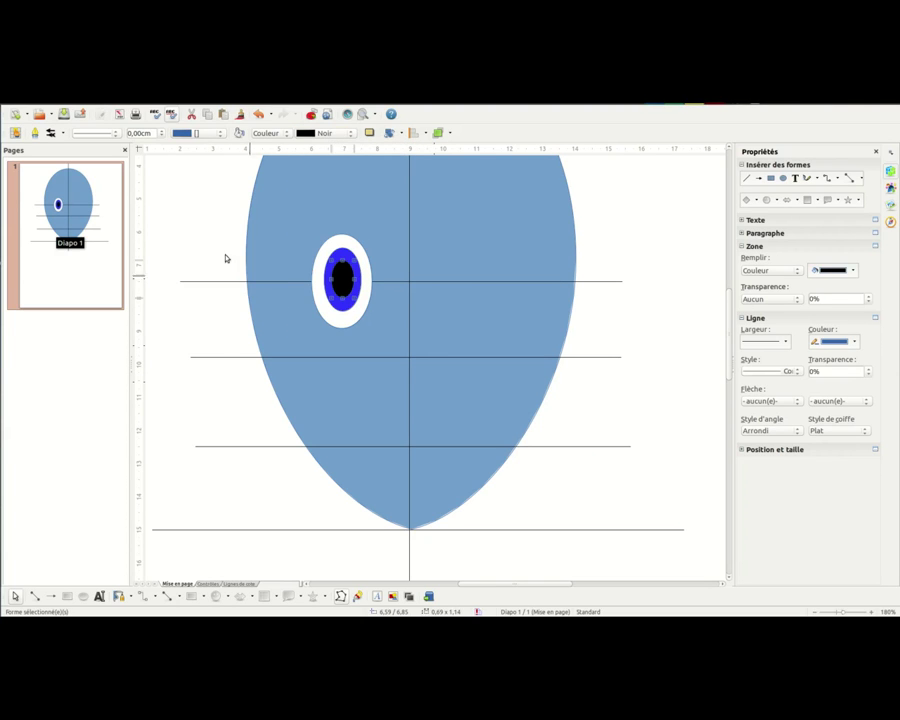
pyautogui.click(203, 235)
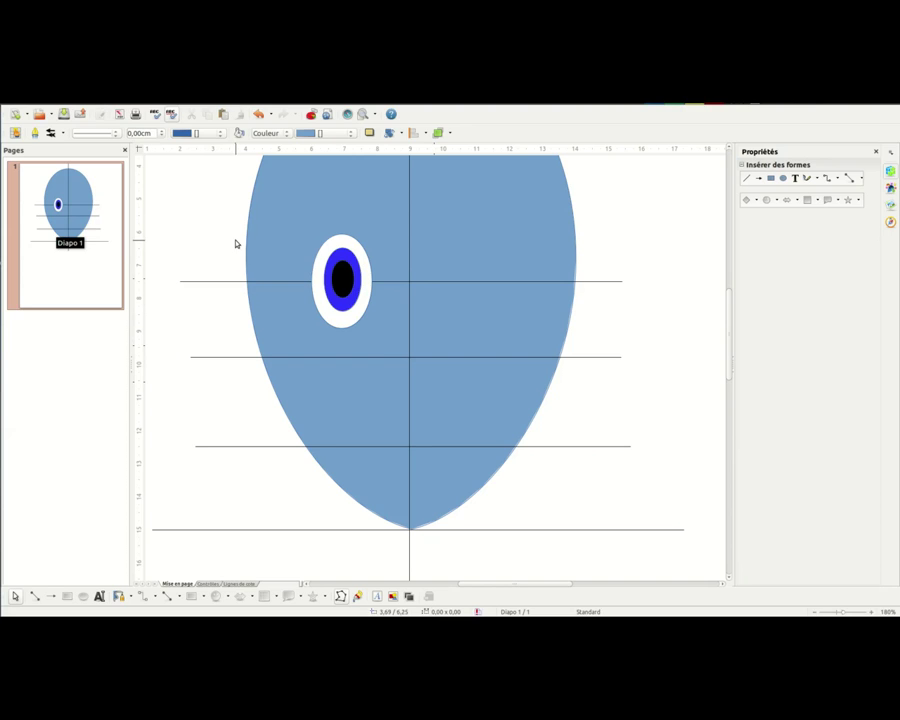
# Select the iris and pupil together and nudge them into the centre of the white of the eye
pyautogui.moveTo(234, 237); pyautogui.dragTo(372, 315)
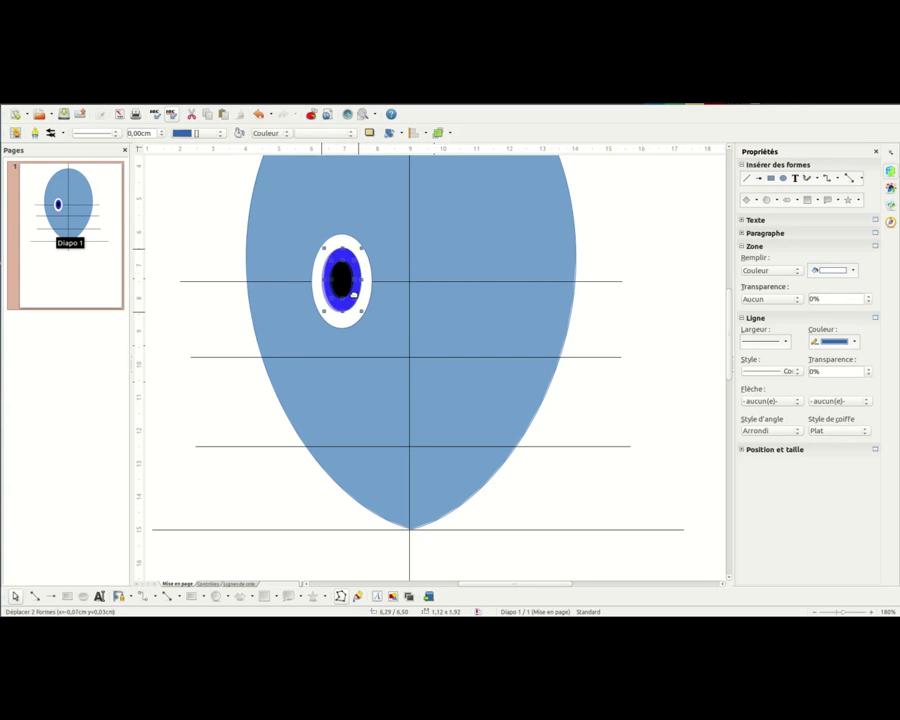
pyautogui.moveTo(354, 295); pyautogui.dragTo(358, 293)
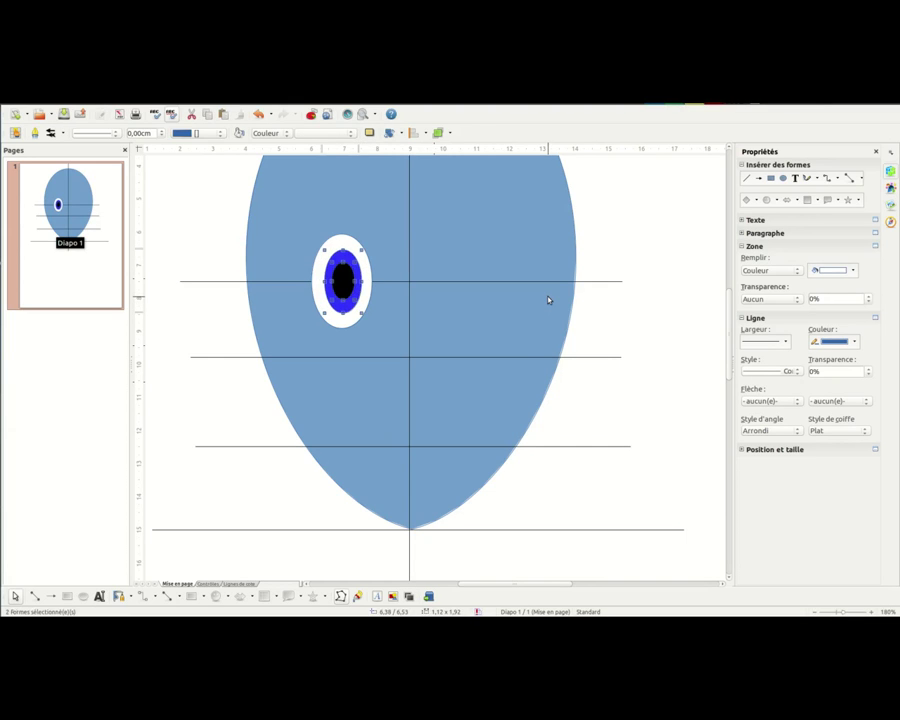
pyautogui.hotkey('alt', 'Left')
pyautogui.hotkey('alt', 'Left')
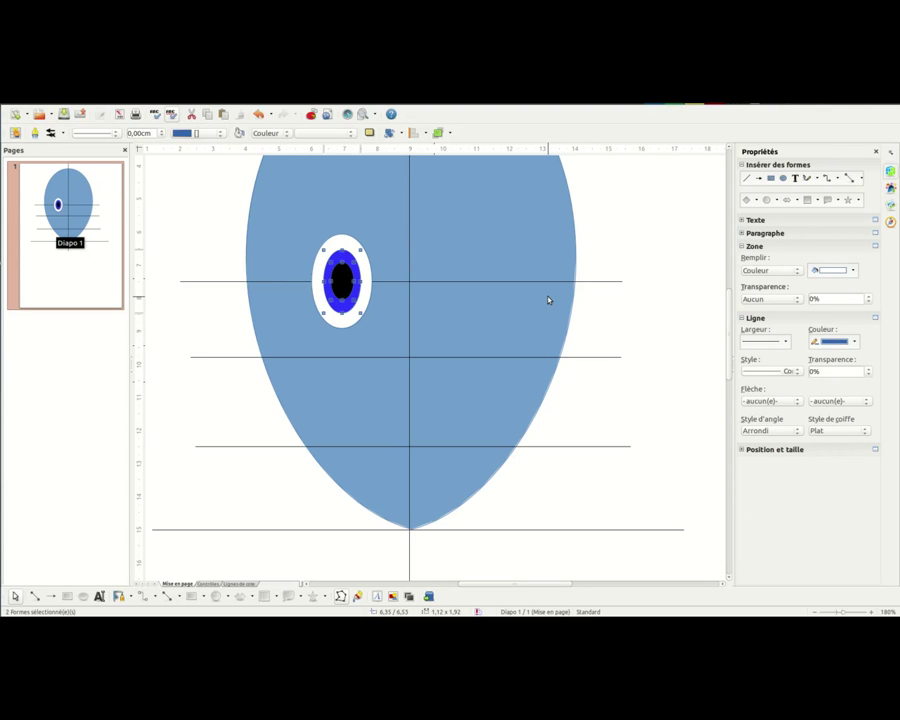
pyautogui.hotkey('alt', 'Down')
pyautogui.click(209, 221)
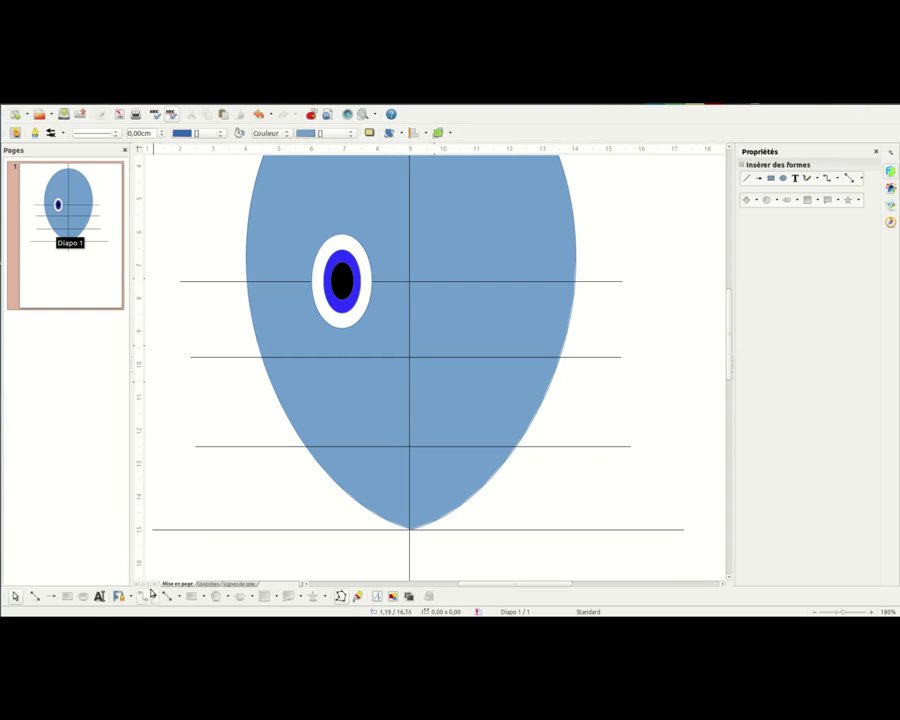
# Draw a highlight ellipse about 0.21 × 0.41 cm at the pupil's upper left and fill it with Blanc
pyautogui.click(84, 597)
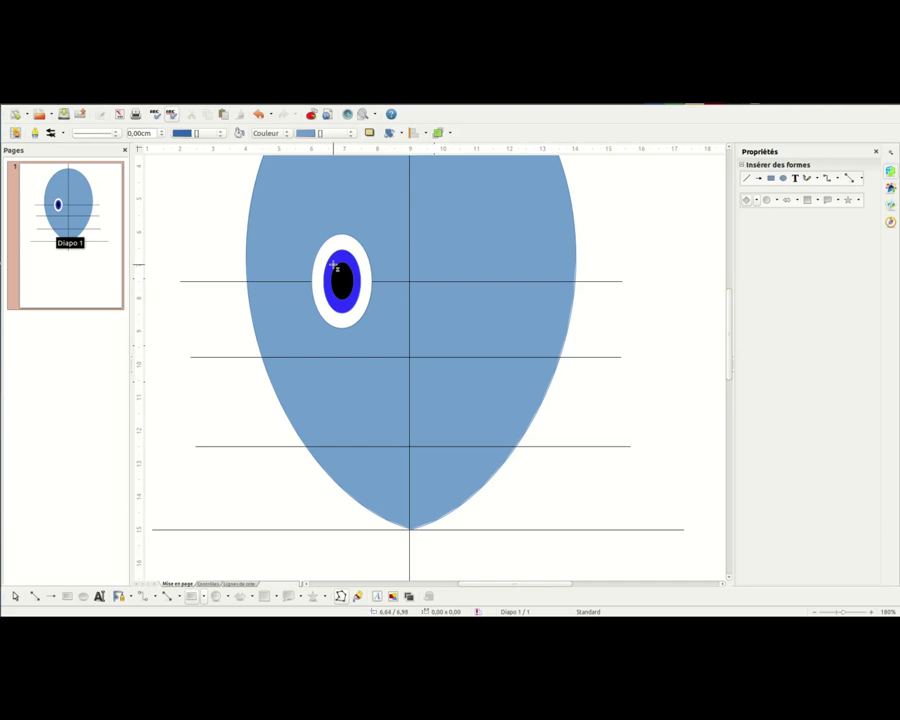
pyautogui.moveTo(333, 265); pyautogui.dragTo(342, 282)
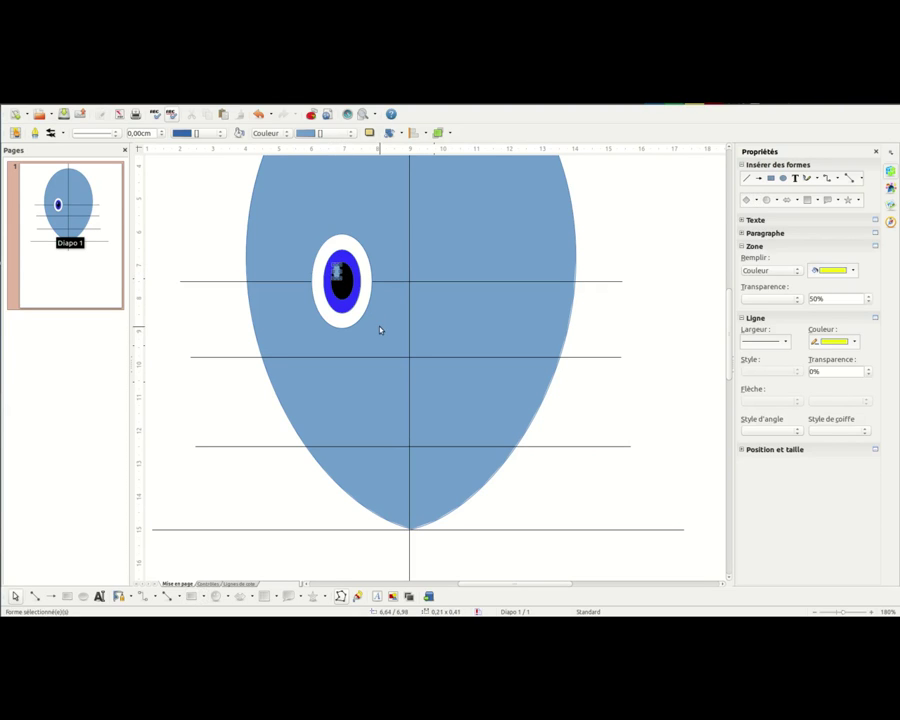
pyautogui.click(315, 133)
pyautogui.moveTo(403, 342); pyautogui.dragTo(405, 137)
pyautogui.click(328, 152)
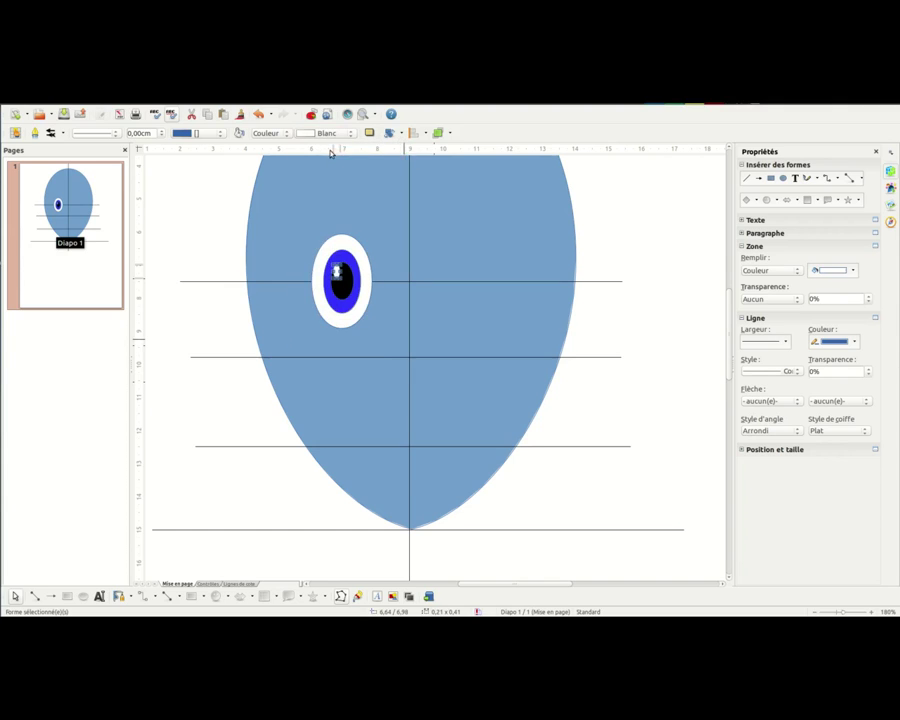
pyautogui.click(221, 252)
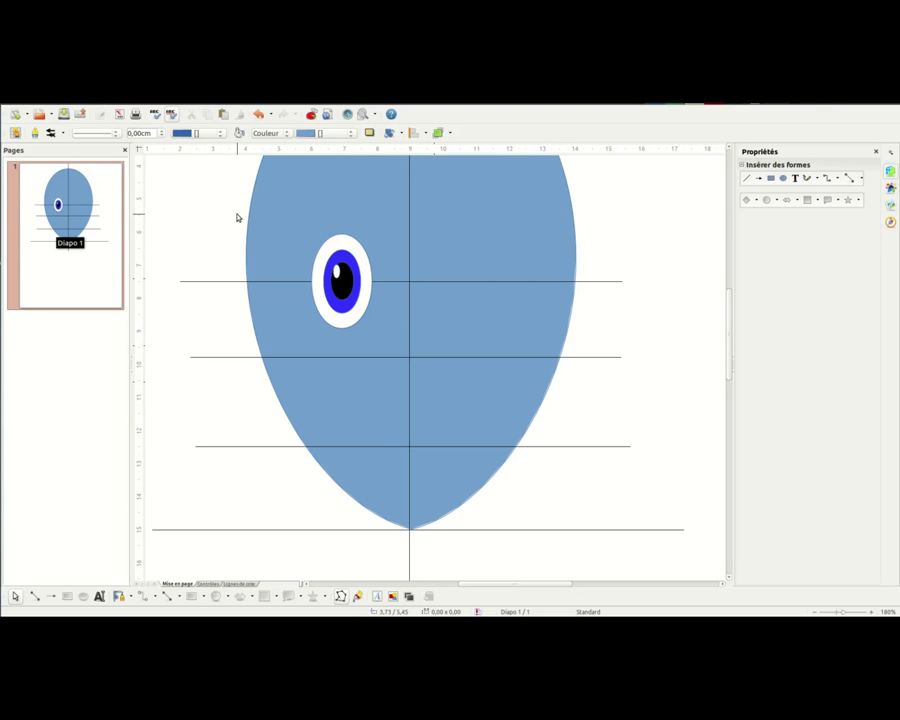
# Group the four ellipses of the eye into a single object
pyautogui.moveTo(238, 216); pyautogui.dragTo(392, 338)
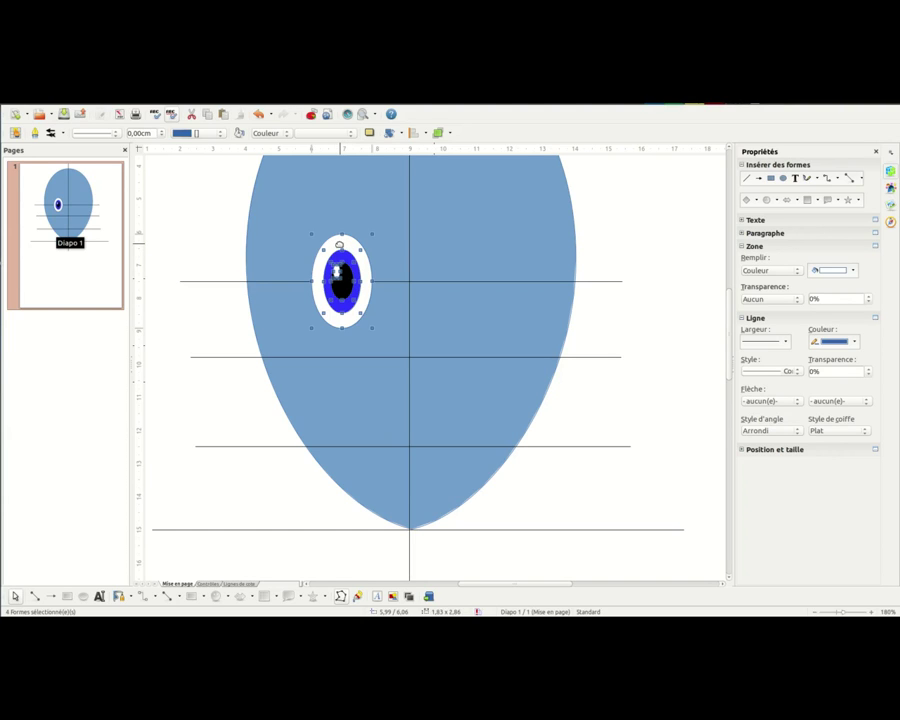
pyautogui.rightClick(339, 245)
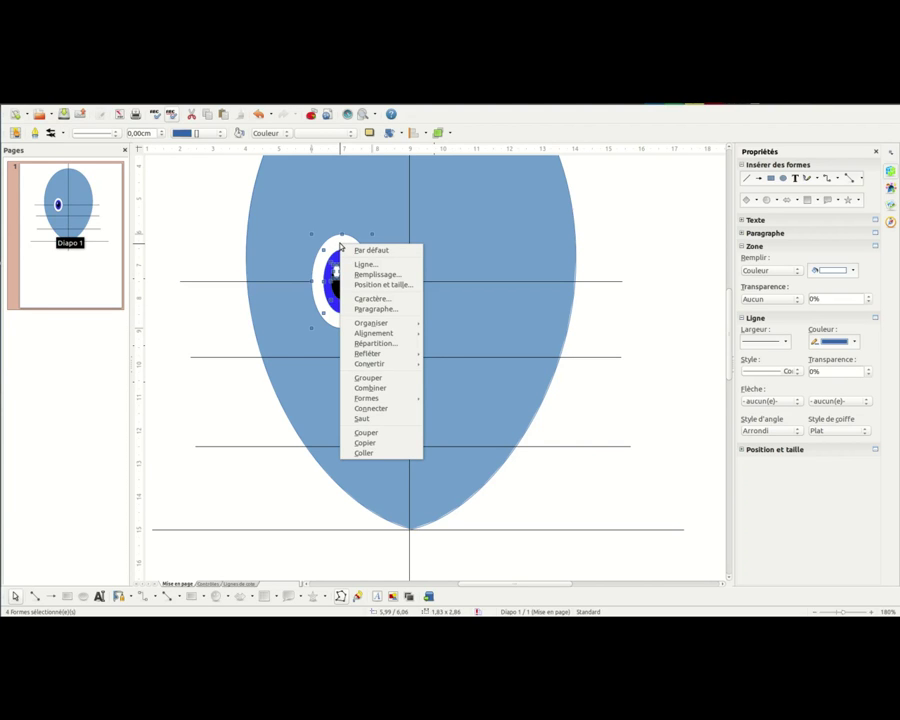
pyautogui.click(372, 379)
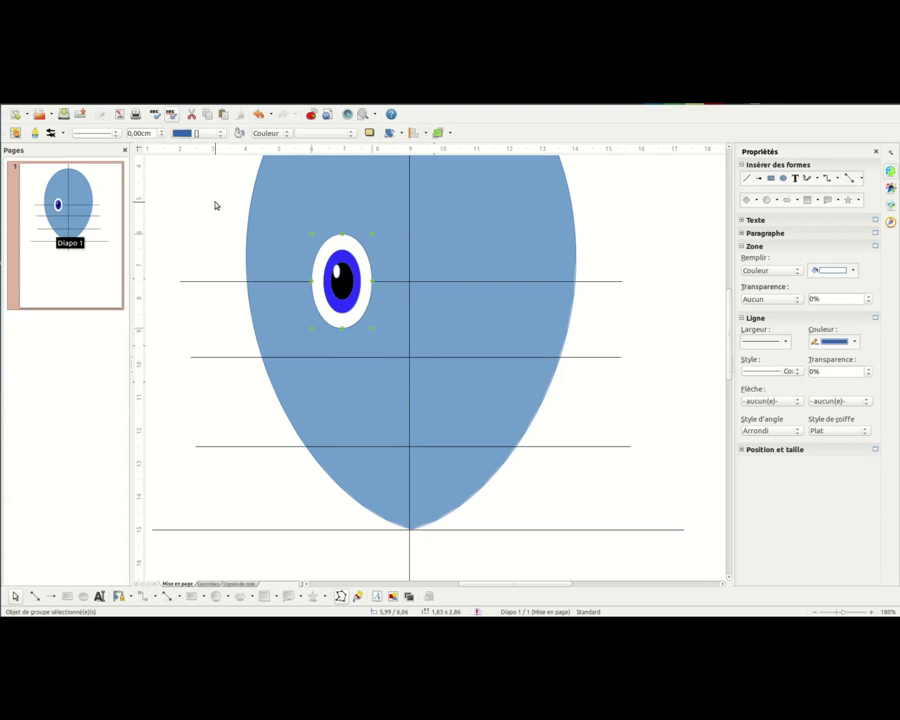
# Shift the grouped eye slightly left along the eye guideline, and paste a copy of it directly over the original
pyautogui.click(346, 284)
pyautogui.moveTo(346, 284)
pyautogui.mouseDown()
pyautogui.moveTo(330, 285)
pyautogui.moveTo(349, 287)
pyautogui.moveTo(341, 288)
pyautogui.mouseUp()
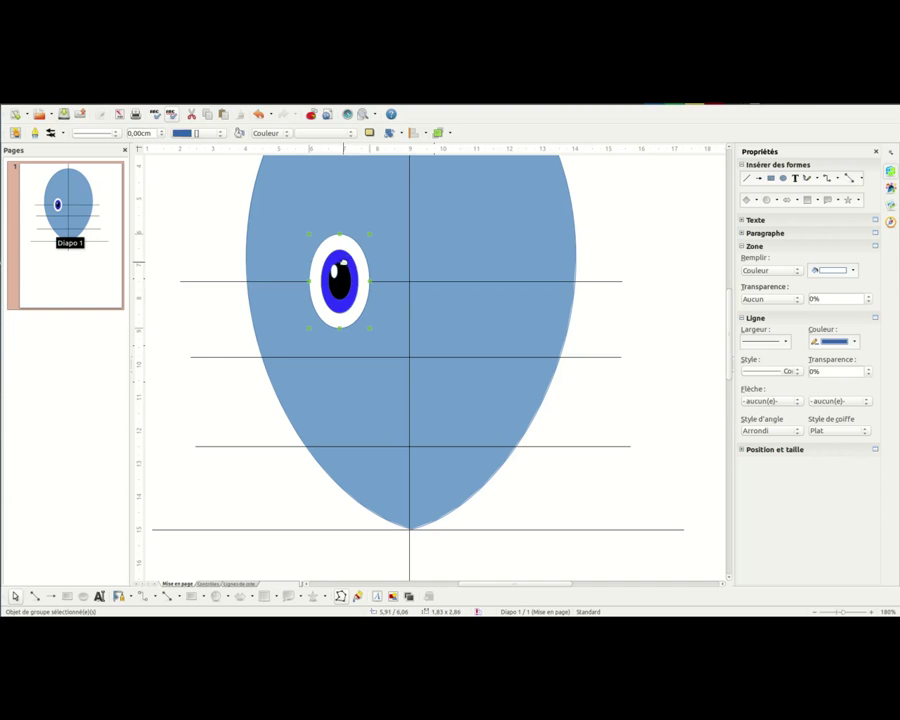
pyautogui.rightClick(343, 254)
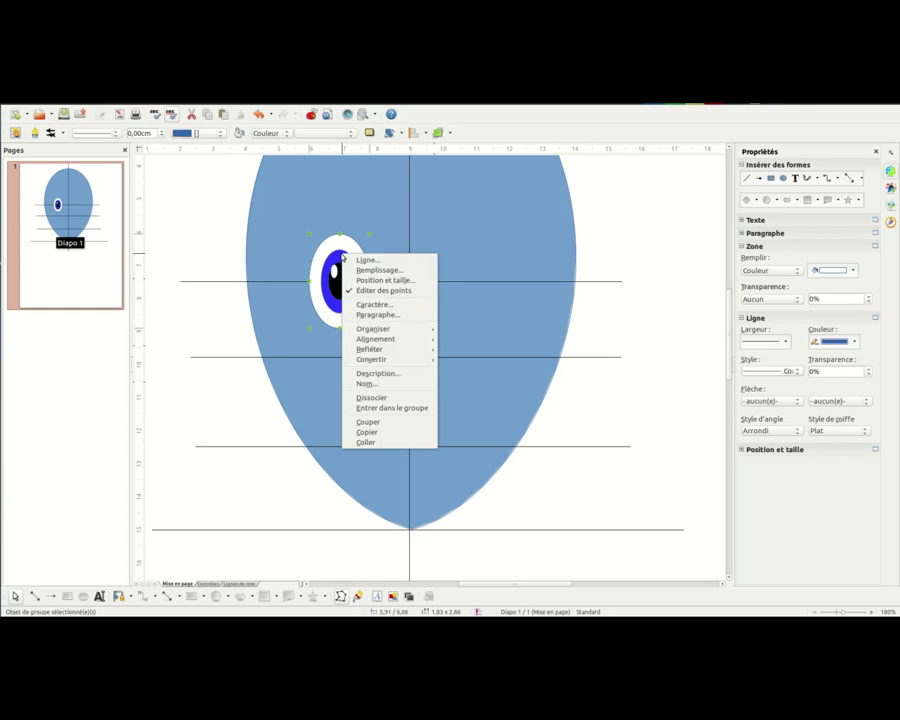
pyautogui.click(384, 431)
pyautogui.click(206, 243)
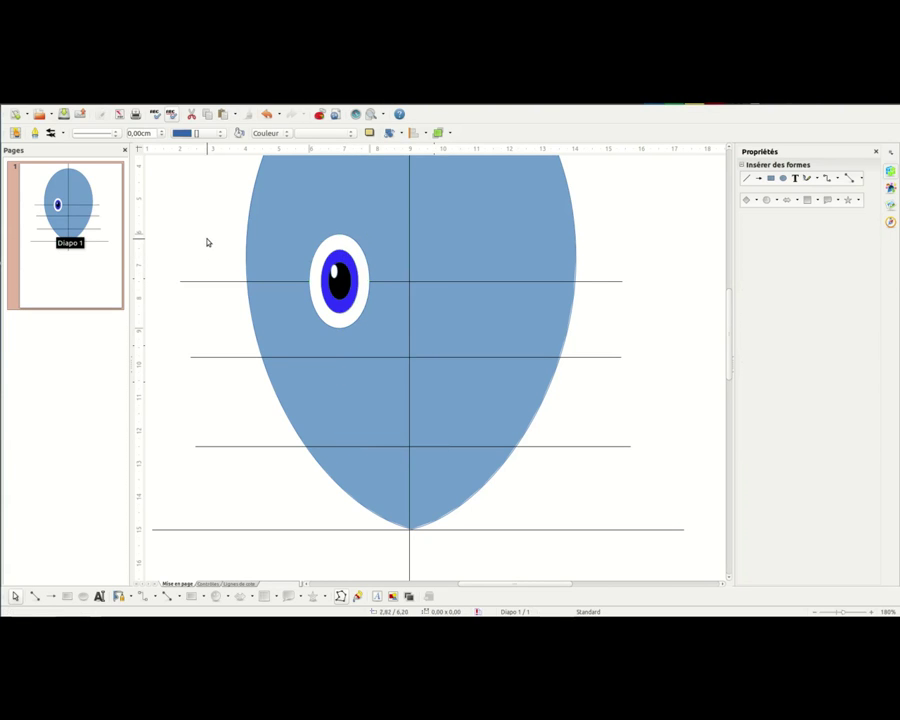
pyautogui.rightClick(219, 217)
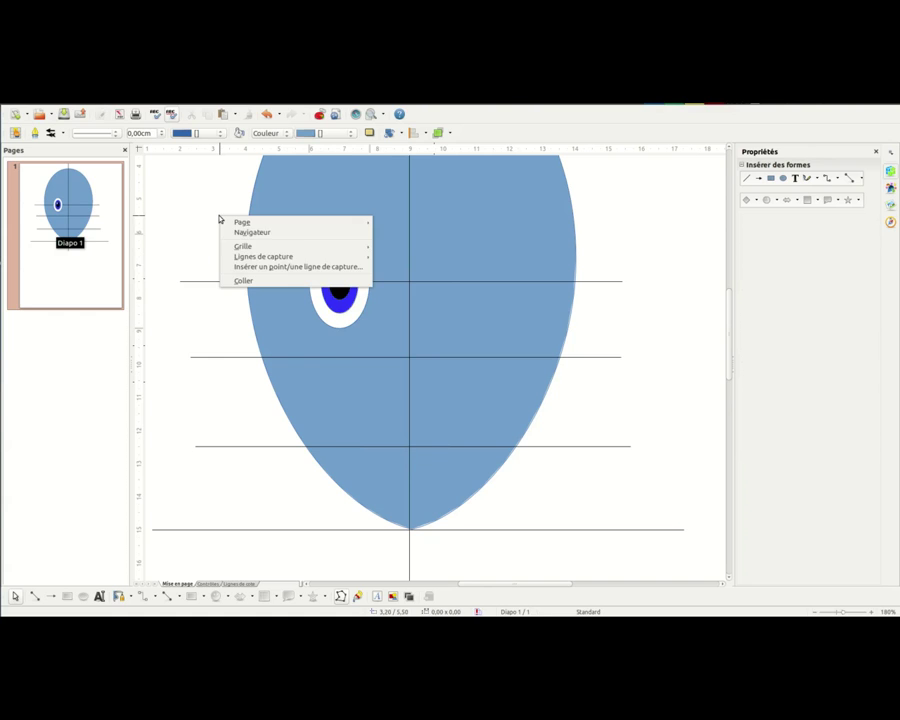
pyautogui.click(249, 282)
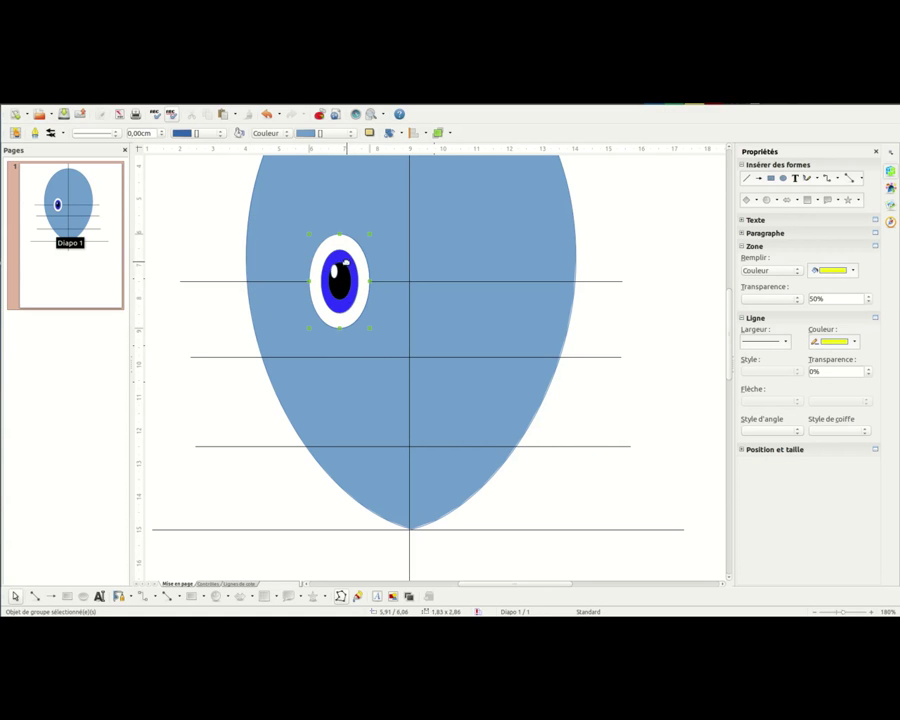
# Move the pasted eye horizontally across the vertical centre line to the other half of the face, at about 10.41 / 6.06 cm
pyautogui.click(338, 271)
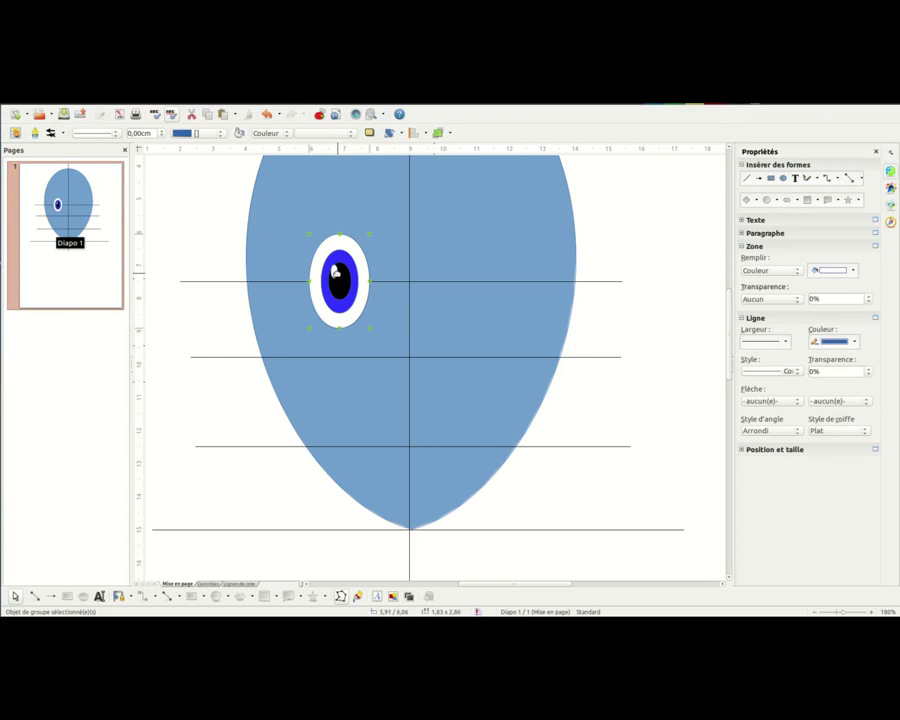
pyautogui.press('Right')
pyautogui.press('Right')
pyautogui.press('Right')
pyautogui.press('Right')
pyautogui.press('Right')
pyautogui.press('Right')
pyautogui.press('Right')
pyautogui.press('Right')
pyautogui.press('Right')
pyautogui.press('Right')
pyautogui.press('Right')
pyautogui.press('Right')
pyautogui.press('Right')
pyautogui.press('Right')
pyautogui.press('Right')
pyautogui.press('Right')
pyautogui.press('Right')
pyautogui.press('Right')
pyautogui.press('Right')
pyautogui.press('Right')
pyautogui.press('Right')
pyautogui.press('Right')
pyautogui.press('Right')
pyautogui.press('Right')
pyautogui.press('Right')
pyautogui.press('Right')
pyautogui.press('Right')
pyautogui.press('Right')
pyautogui.press('Right')
pyautogui.press('Right')
pyautogui.press('Right')
pyautogui.press('Right')
pyautogui.press('Right')
pyautogui.press('Right')
pyautogui.press('Right')
pyautogui.press('Right')
pyautogui.press('Right')
pyautogui.press('Right')
pyautogui.press('Right')
pyautogui.press('Right')
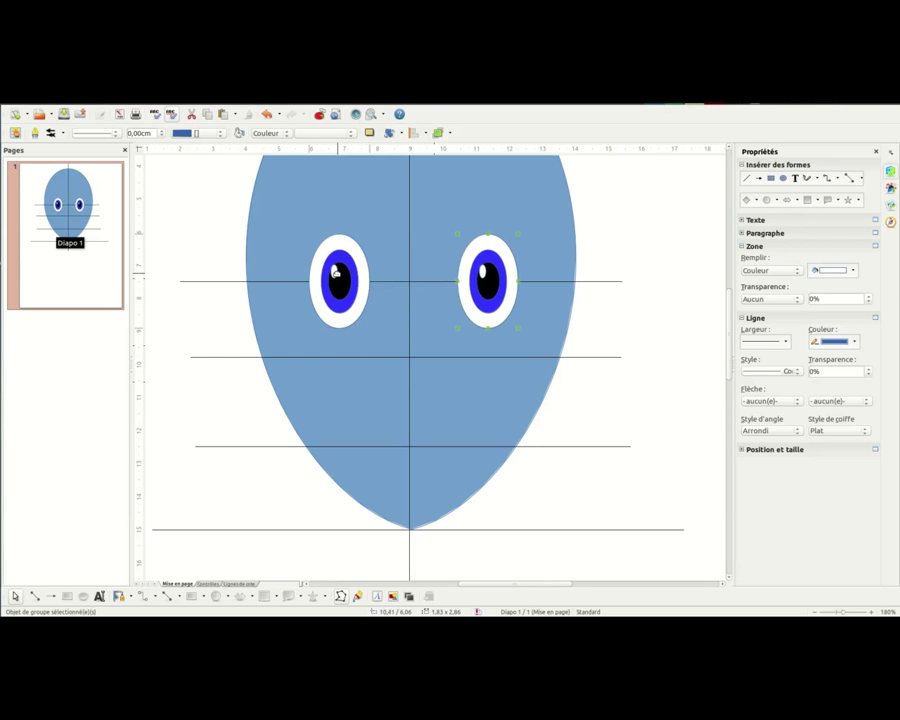